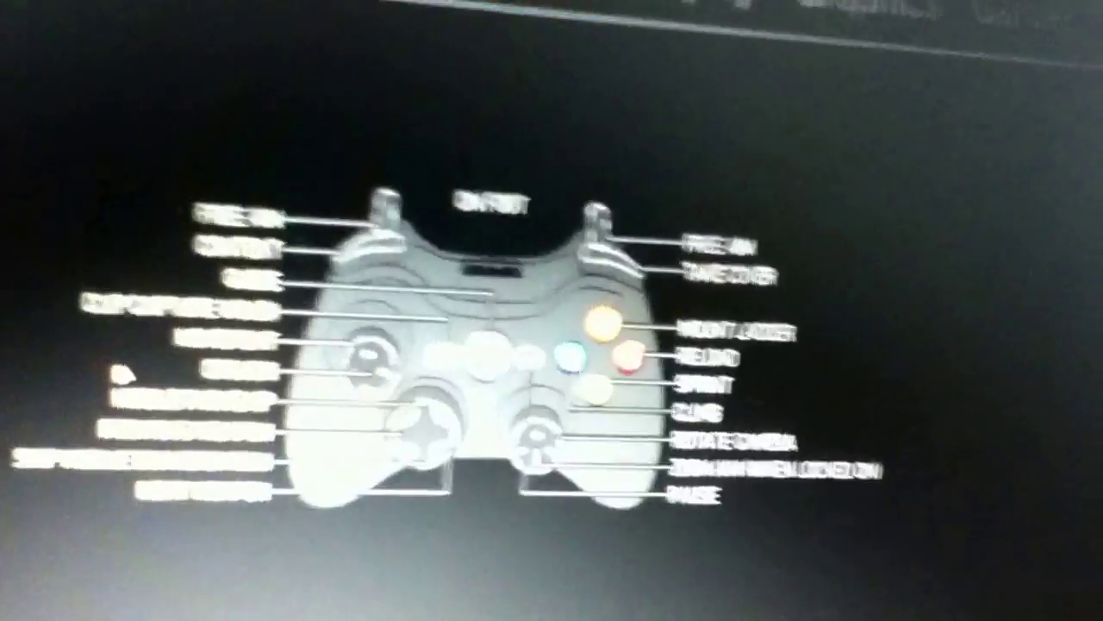
- Cycle the controller diagram through two more control-type layouts, showing on-foot free aim, cover and climb
key(Right)
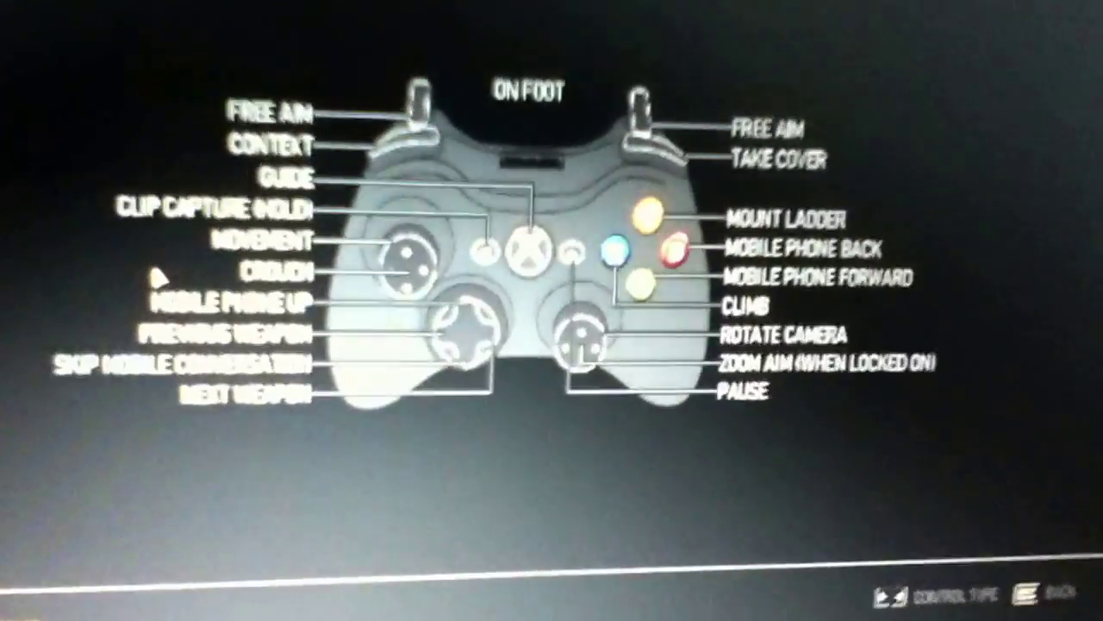
key(Right)
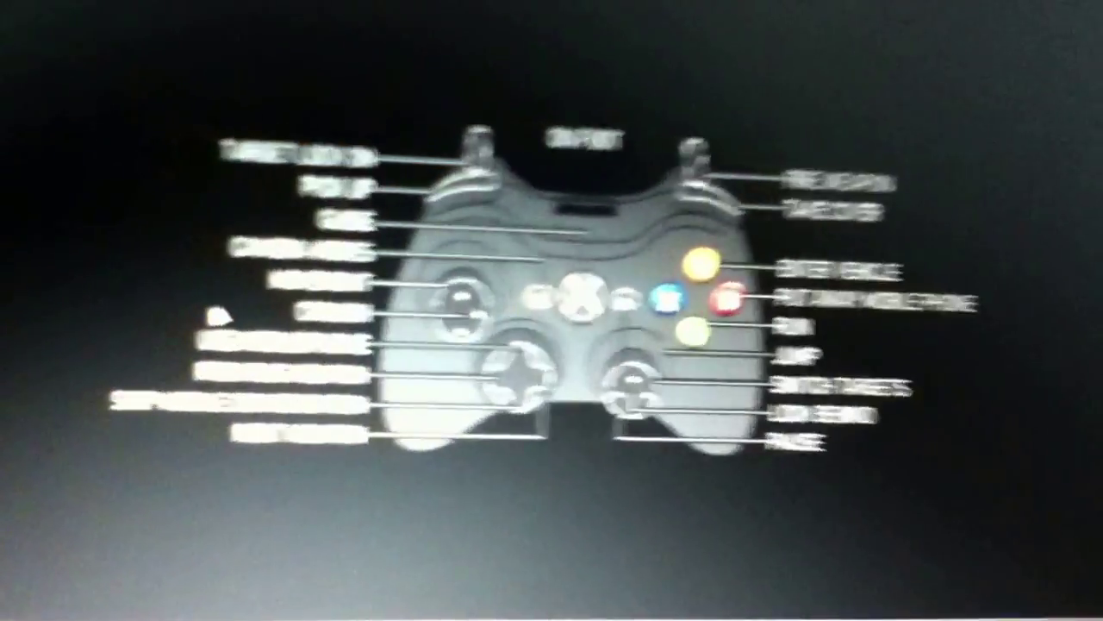